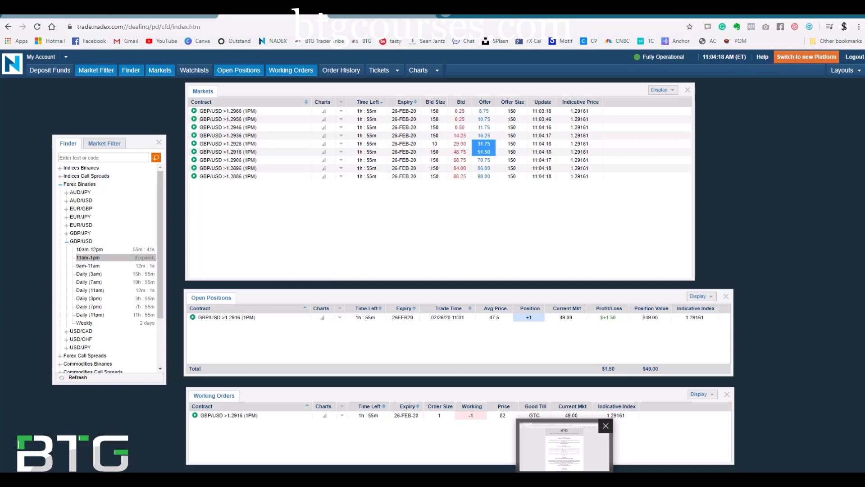
Open the 4-Step BTG Trading Process PDF and highlight the Step #1 heading, its buying-into-weakness sentence and the Step #2 supply/demand question.
left_click(563, 446)
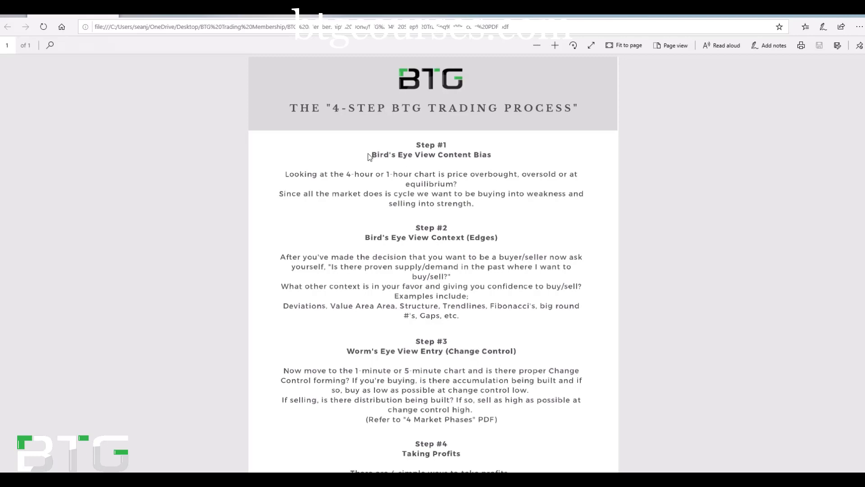
left_click_drag(371, 154, 490, 153)
left_click(491, 203)
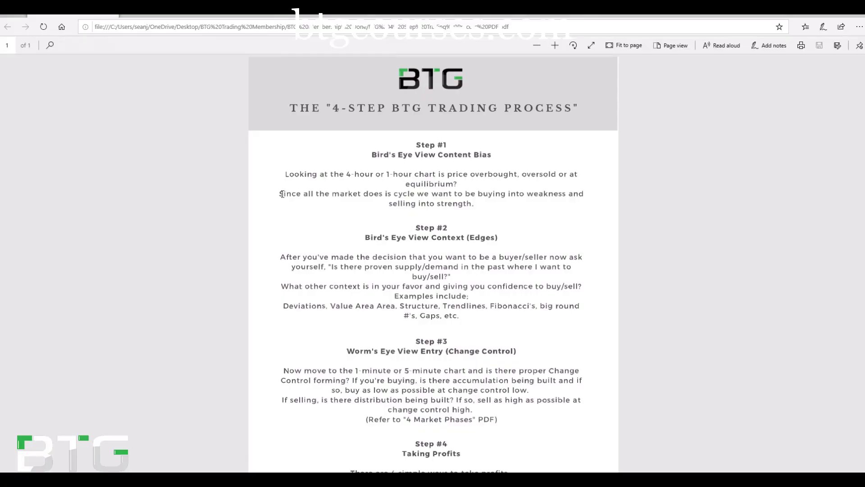
left_click_drag(280, 194, 553, 195)
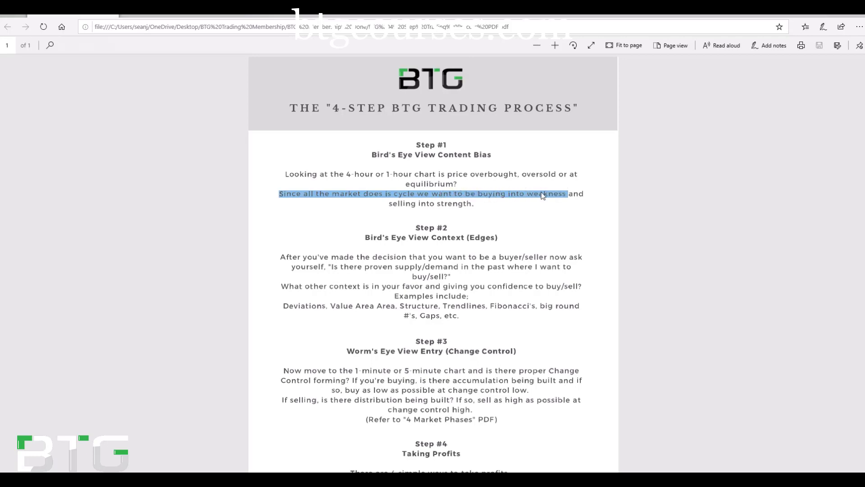
left_click(470, 284)
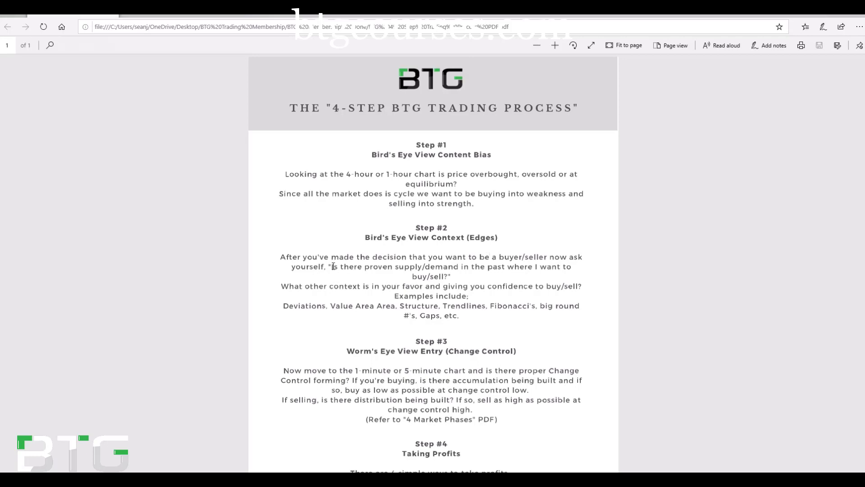
left_click_drag(334, 267, 534, 267)
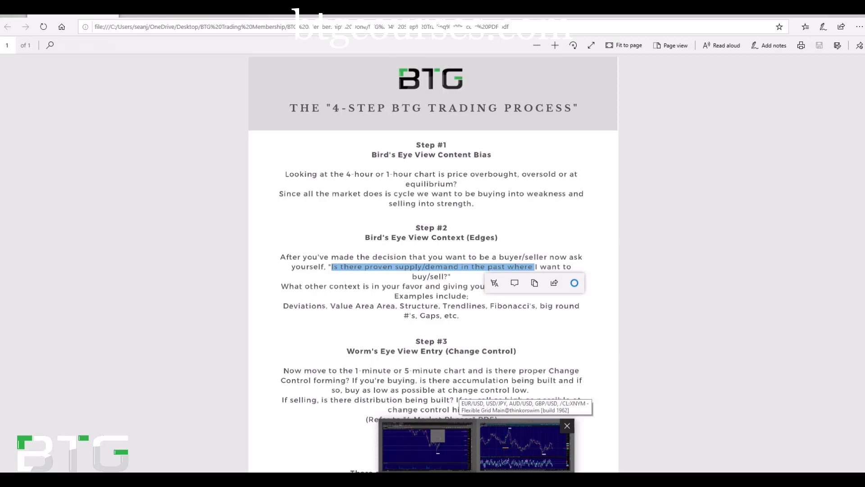
Switch to the thinkorswim GBP/USD chart and set its time frame to 180 D : 4h.
left_click(525, 446)
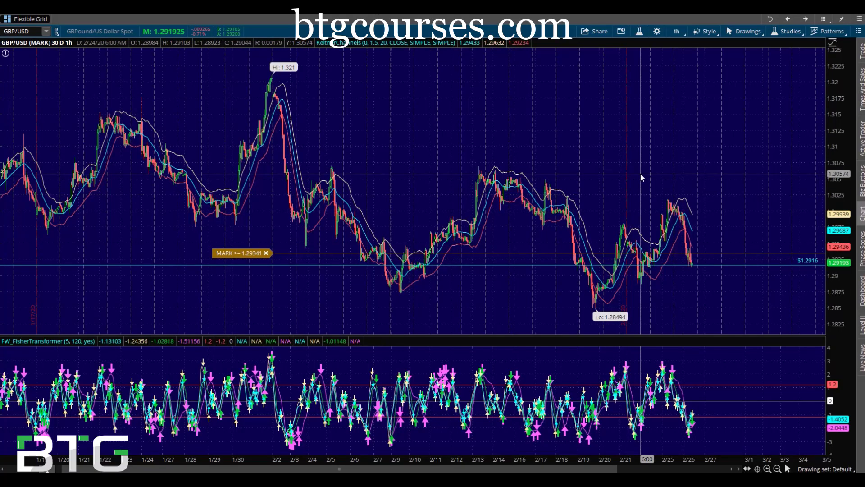
left_click(677, 33)
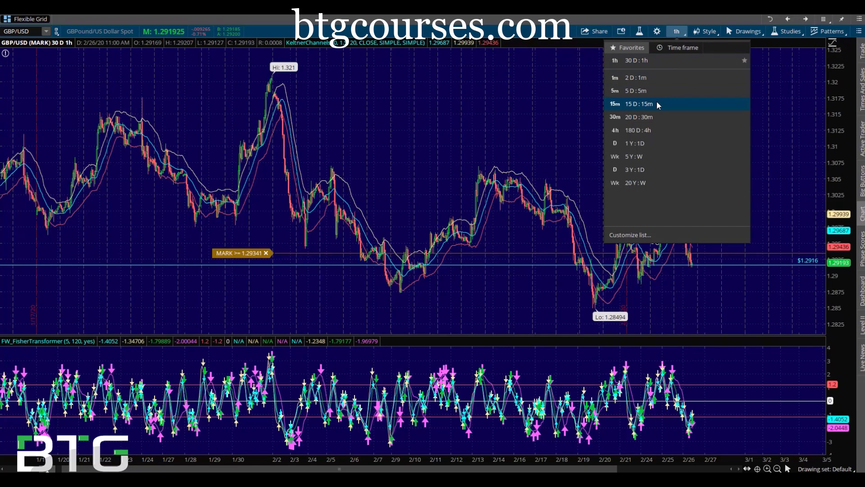
left_click(637, 131)
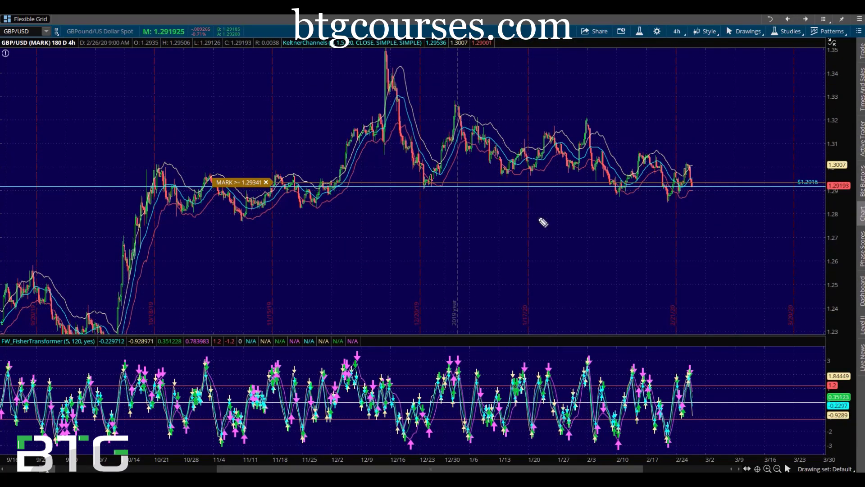
Circle the late-December low and draw freehand horizontal levels along the 4-hour chart's past highs and lows, and erase the markings.
mouse_move(434, 191)
left_mouse_down()
mouse_move(411, 188)
mouse_move(424, 165)
mouse_move(462, 155)
left_mouse_up()
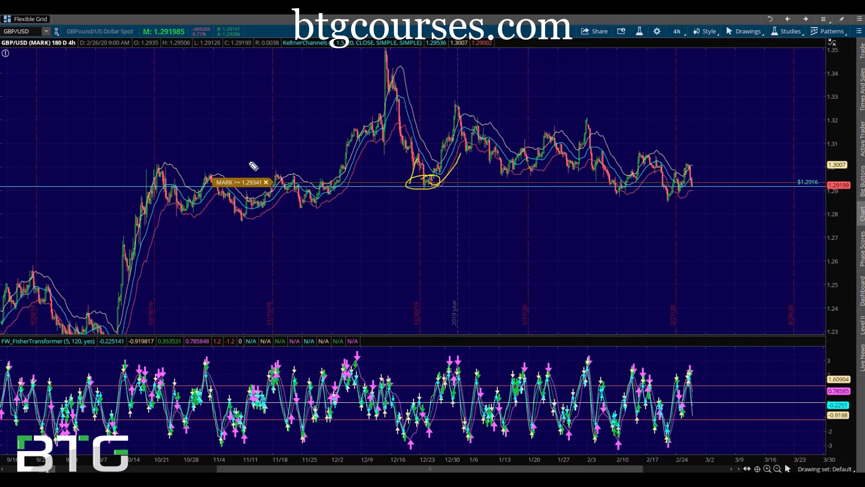
left_click_drag(130, 175, 332, 172)
left_click_drag(180, 202, 455, 182)
left_click_drag(584, 181, 762, 174)
left_click_drag(612, 195, 766, 186)
left_click_drag(347, 80, 561, 81)
mouse_move(349, 134)
left_mouse_down()
mouse_move(626, 130)
mouse_move(708, 120)
left_mouse_up()
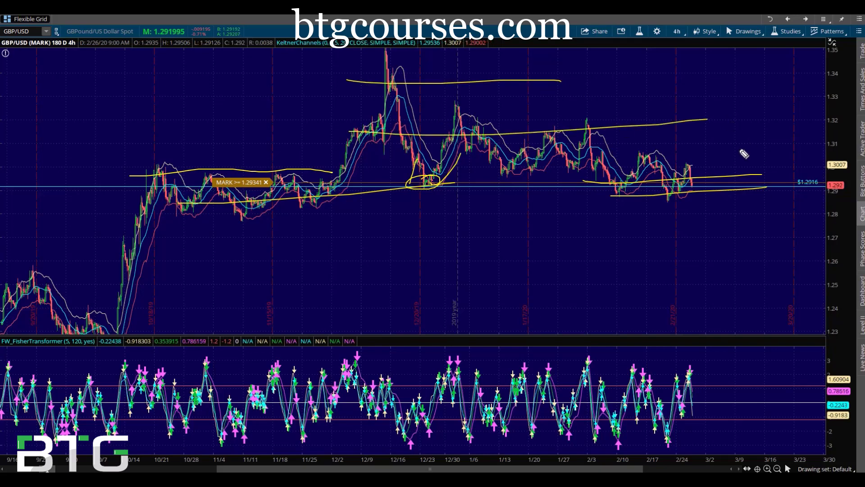
left_click_drag(622, 182, 707, 181)
left_click_drag(629, 197, 736, 191)
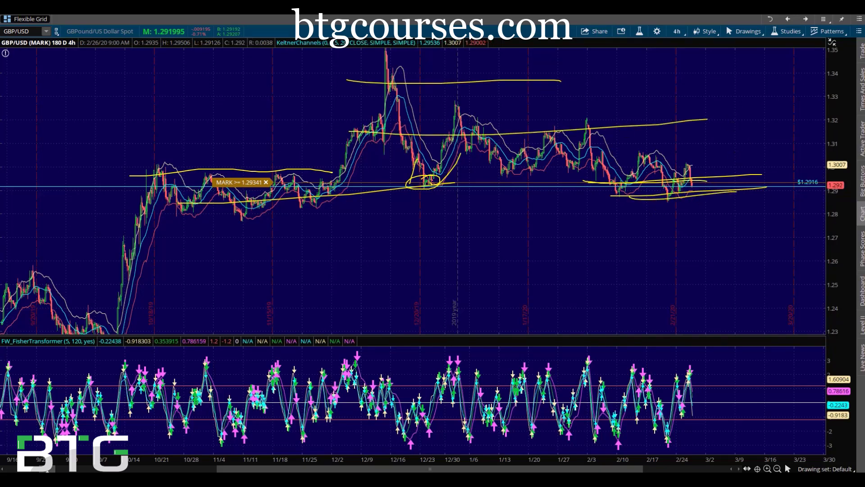
key("e")
Draw freehand lines bounding the February lows zone and circle the October to early December price reactions around the 1.2916 level.
left_click_drag(605, 182, 641, 183)
left_click_drag(602, 197, 717, 197)
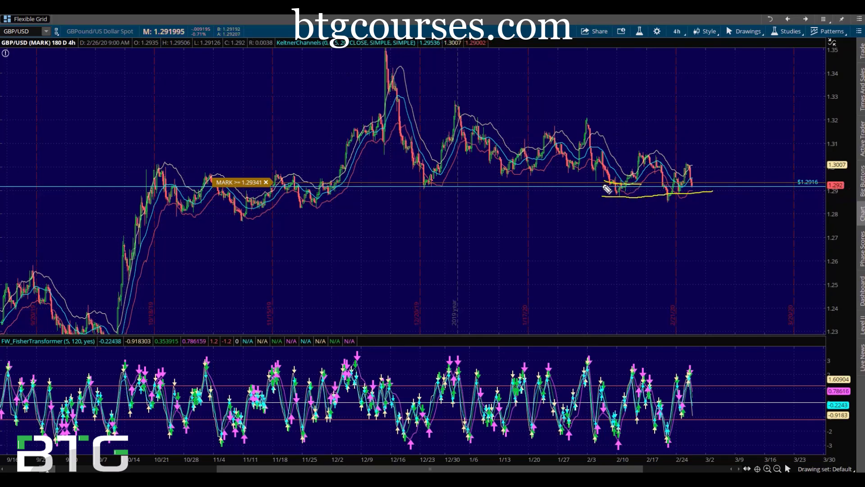
left_click_drag(633, 185, 698, 183)
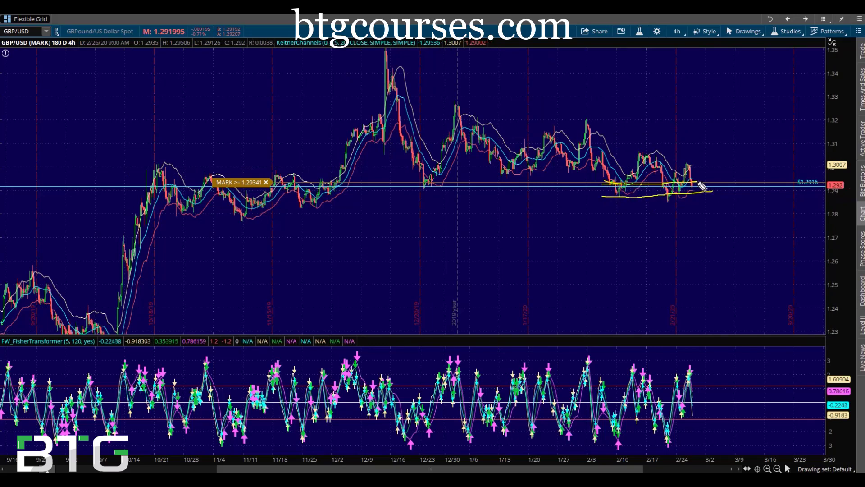
mouse_move(163, 161)
left_mouse_down()
mouse_move(199, 173)
mouse_move(317, 179)
mouse_move(331, 192)
left_mouse_up()
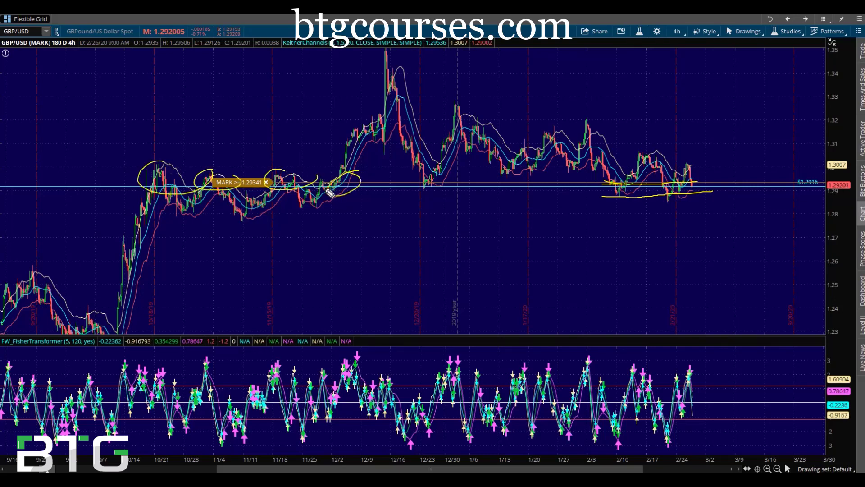
left_click_drag(183, 170, 170, 180)
left_click_drag(247, 162, 265, 173)
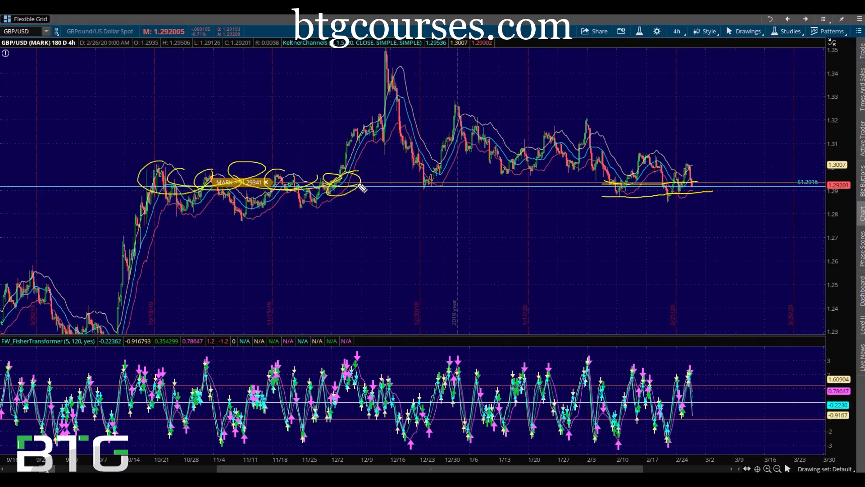
Trace the price swings from the early December breakout to the late-February return to the 1.2916 zone, and leave drawing mode.
left_click_drag(361, 180, 422, 79)
mouse_move(422, 79)
left_mouse_down()
mouse_move(432, 163)
mouse_move(478, 156)
mouse_move(624, 185)
mouse_move(694, 188)
mouse_move(688, 181)
left_mouse_up()
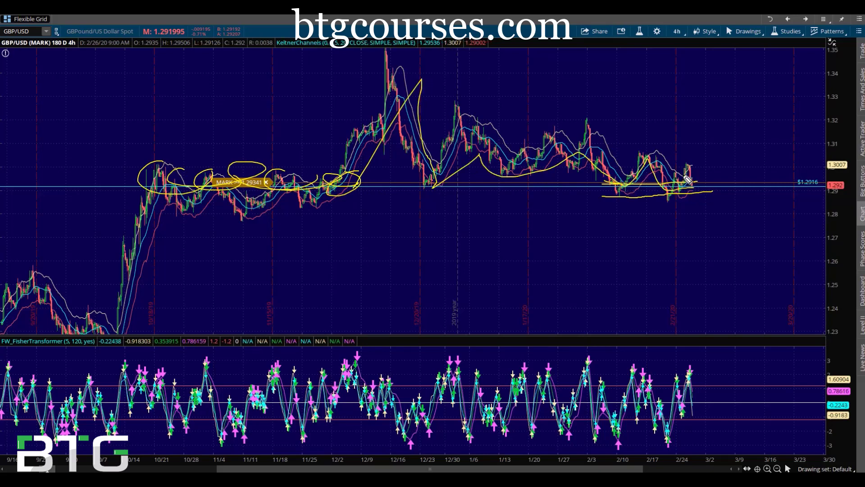
key("Escape")
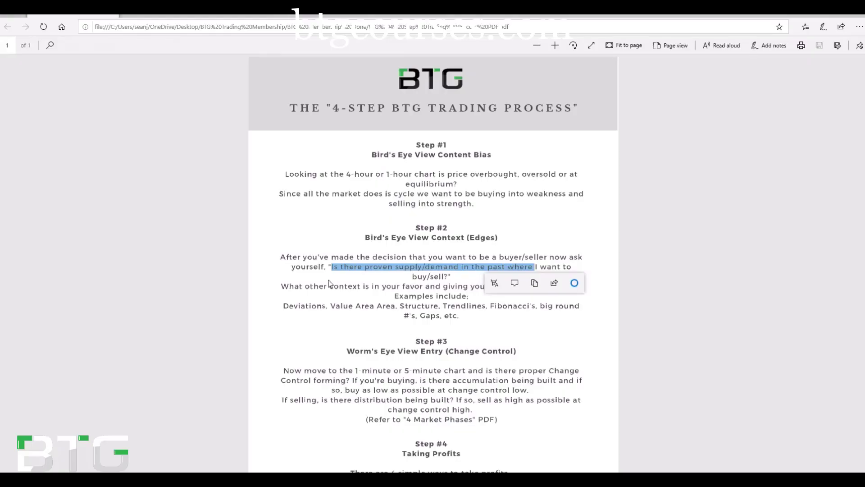
Highlight the Step #2 wording about context giving you confidence in the BTG trading process PDF, and clear the selection.
left_click(333, 293)
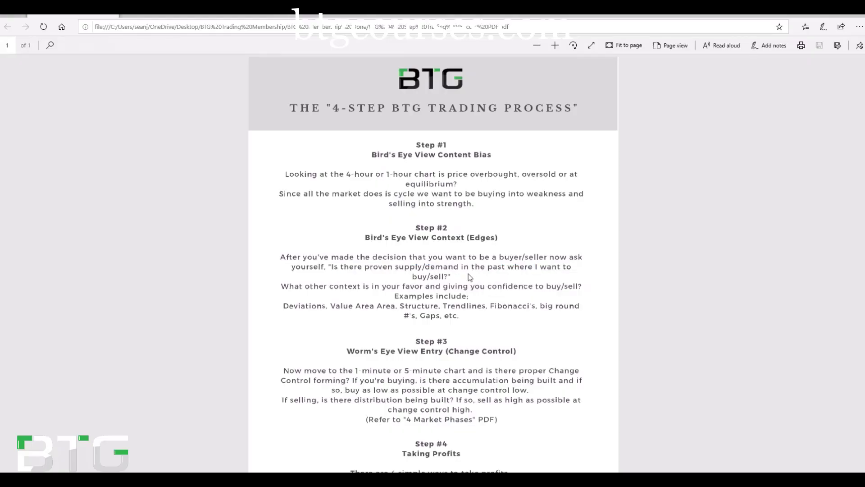
left_click_drag(413, 286, 501, 288)
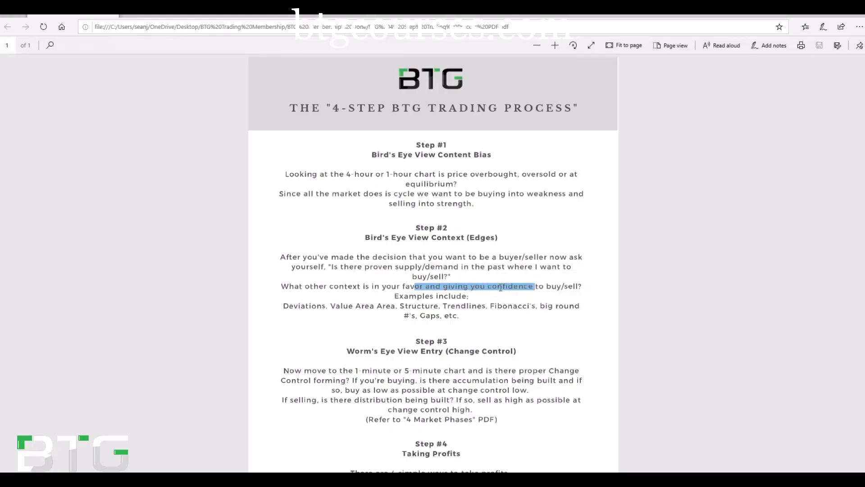
left_click(311, 308)
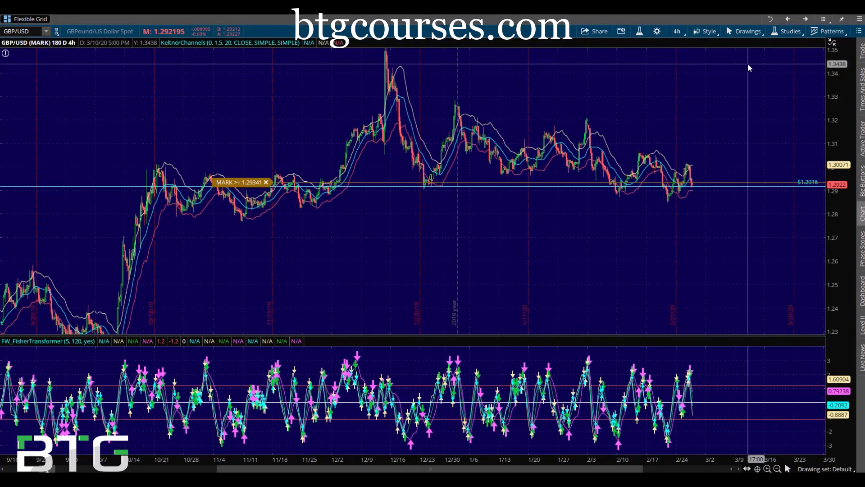
Switch back to thinkorswim and bring up the GBP/USD 5 D 5m chart with empty space after the latest candles.
left_click(788, 19)
left_click(788, 19)
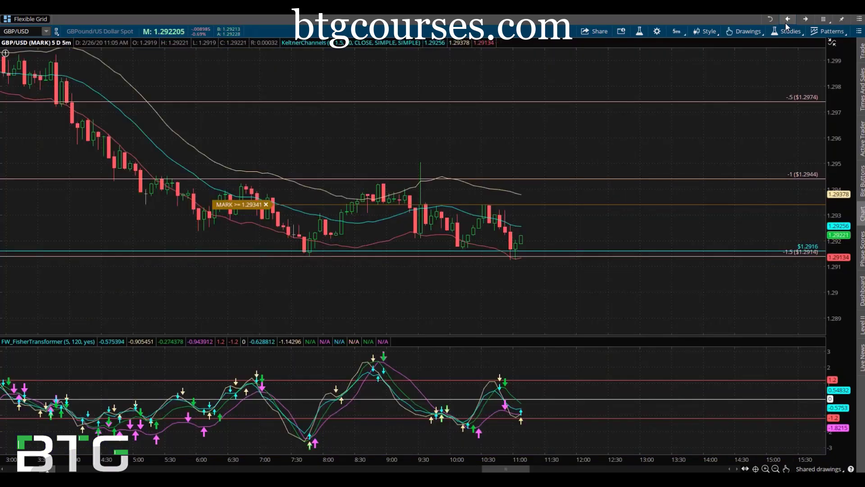
left_click_drag(572, 149, 668, 145)
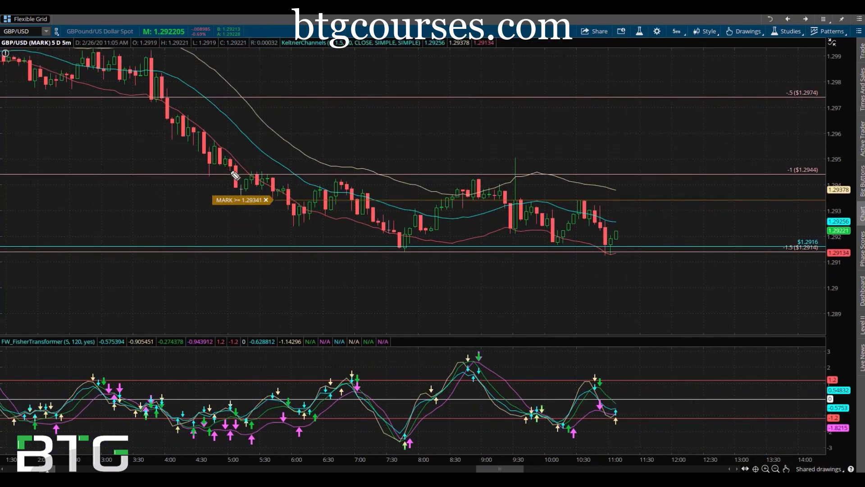
Trace the decline into the 7:30 low freehand and circle both that low and the $1.2916 and -1.5 deviation labels.
mouse_move(223, 161)
left_mouse_down()
mouse_move(264, 193)
mouse_move(405, 254)
left_mouse_up()
mouse_move(787, 238)
left_mouse_down()
mouse_move(775, 252)
mouse_move(834, 262)
left_mouse_up()
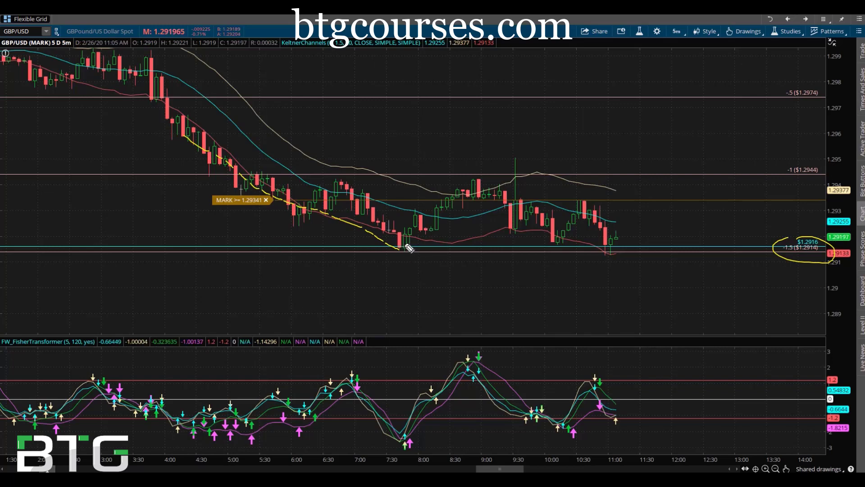
left_click_drag(405, 246, 383, 237)
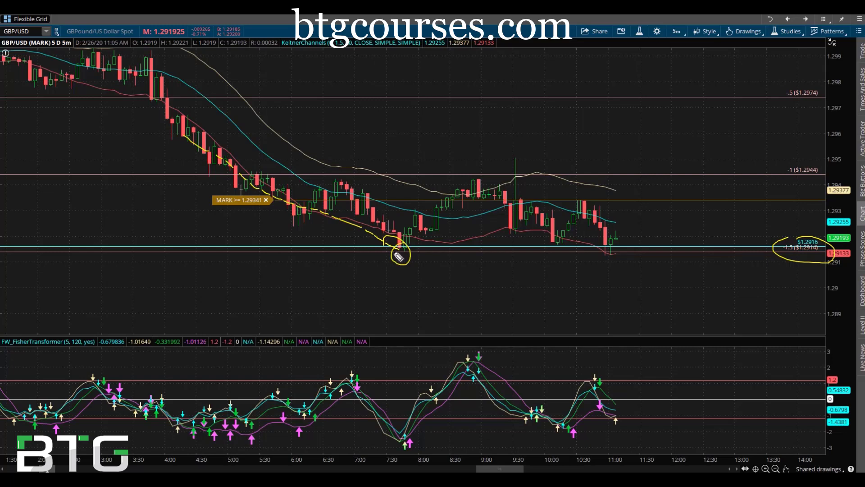
Trace the rally and return to the 11:00 low, draw freehand lines along the lows and above the latest candles, and erase everything.
mouse_move(392, 250)
left_mouse_down()
mouse_move(518, 177)
mouse_move(595, 253)
mouse_move(618, 251)
mouse_move(594, 252)
left_mouse_up()
left_click_drag(366, 253, 673, 249)
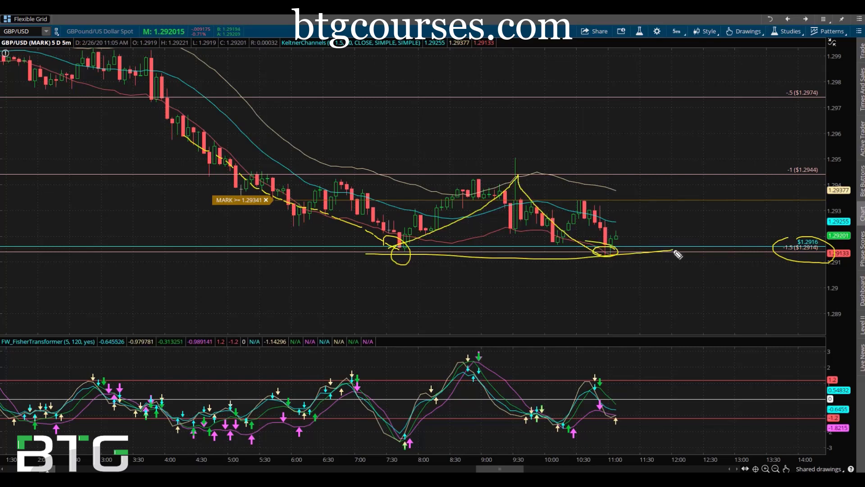
left_click_drag(611, 232, 673, 233)
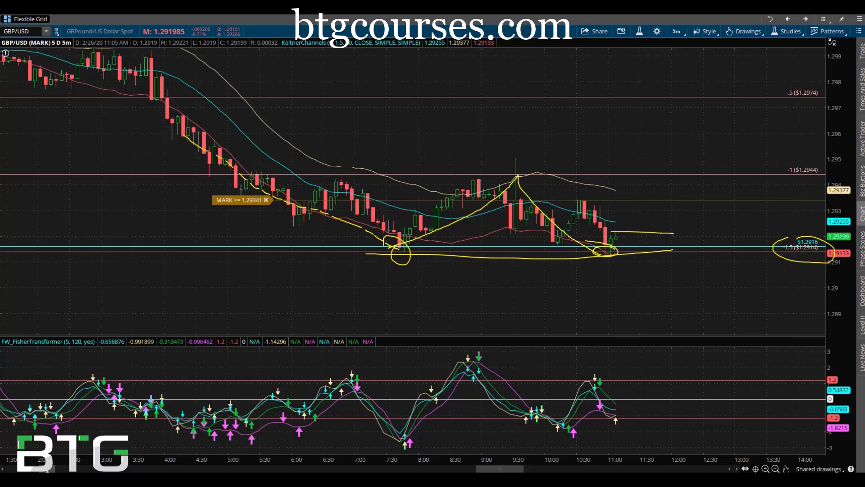
key("e")
Trace the drop from the 9:30 spike, circle the 11:00 low and the $1.2916 price labels, and leave drawing mode.
mouse_move(510, 169)
left_mouse_down()
mouse_move(624, 255)
mouse_move(600, 266)
left_mouse_up()
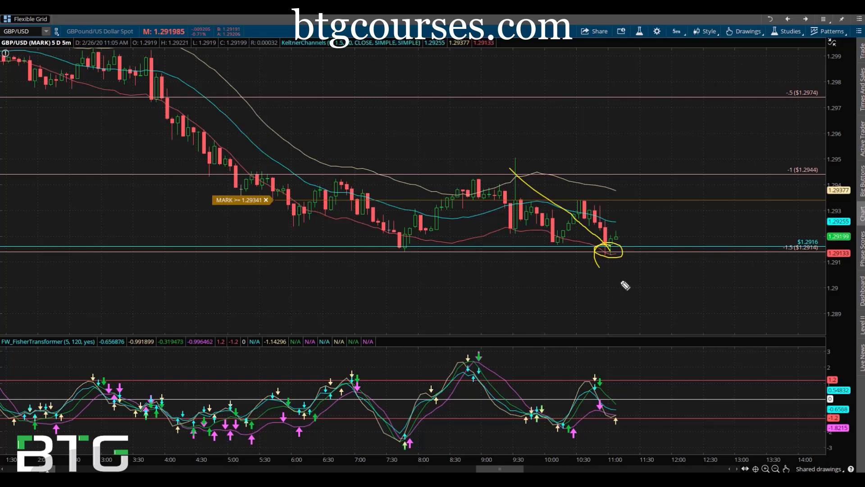
left_click_drag(772, 250, 823, 259)
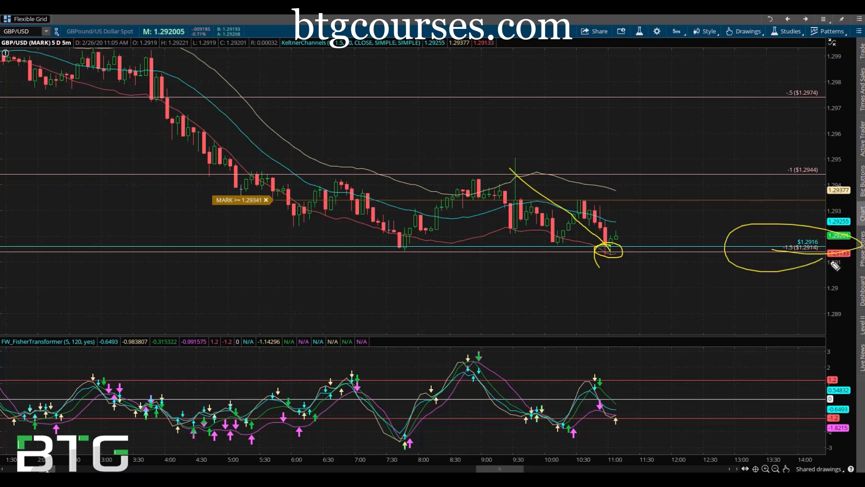
key("Escape")
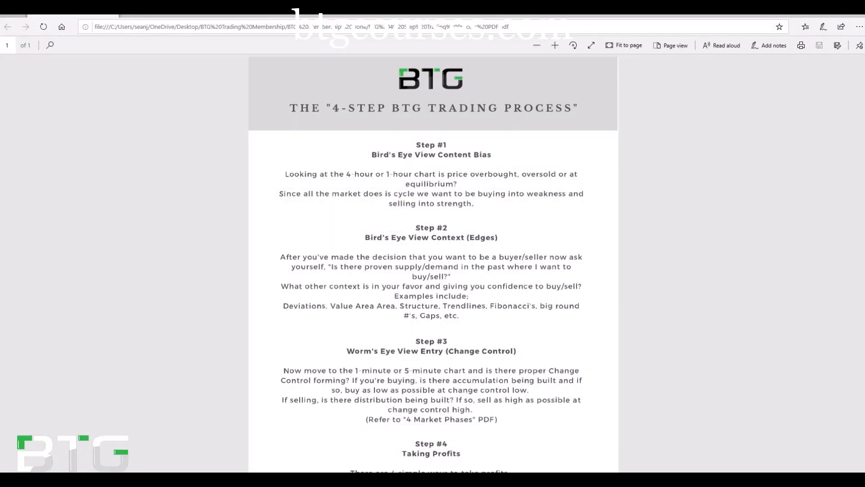
On the GBP/USD 5-minute chart, draw a rectangle from about 1.2944 near 5:10 to about 1.2914 near 12:10.
scroll(370, 319, "down", 2)
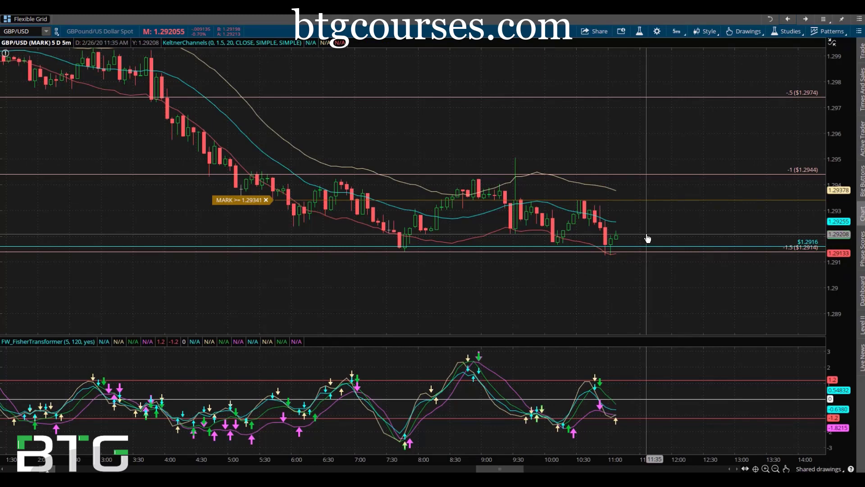
right_click(646, 233)
left_click(663, 302)
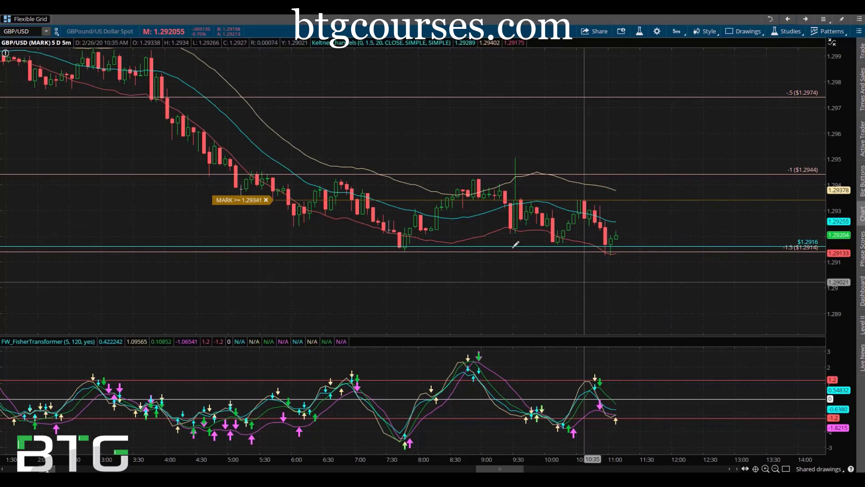
left_click(239, 174)
left_click(683, 250)
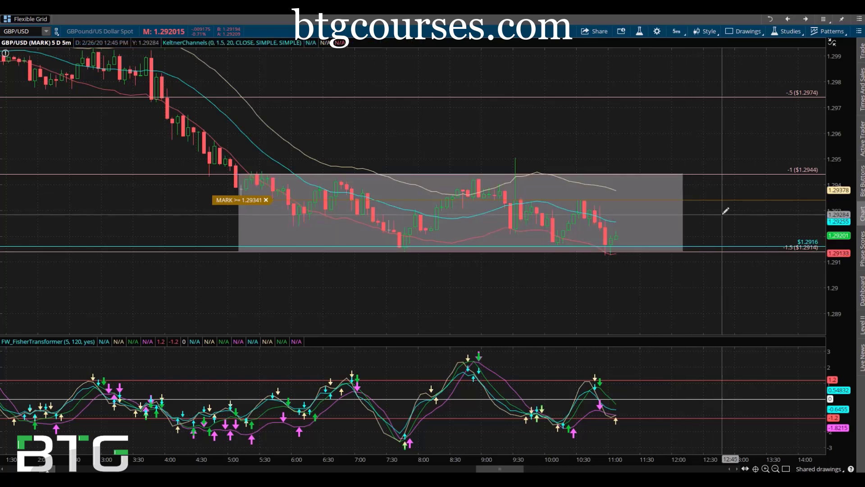
Change the new rectangle's color to white in its properties.
right_click(649, 229)
left_click(666, 230)
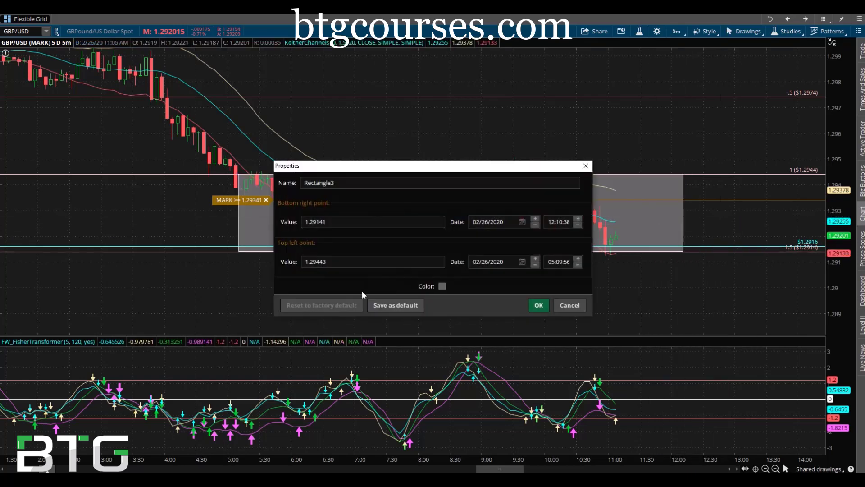
left_click(442, 286)
left_click(436, 327)
left_click(538, 305)
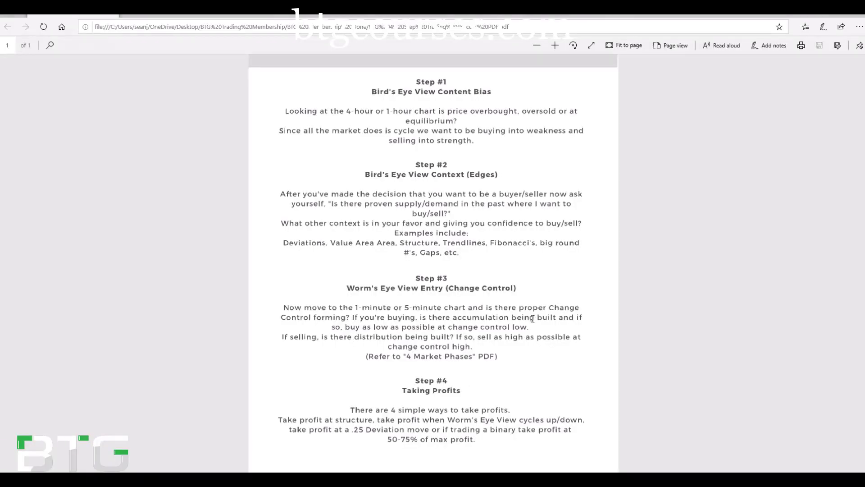
Highlight the Step #3 guidance on buying as low as possible at change control low in the PDF.
left_click_drag(396, 326, 513, 327)
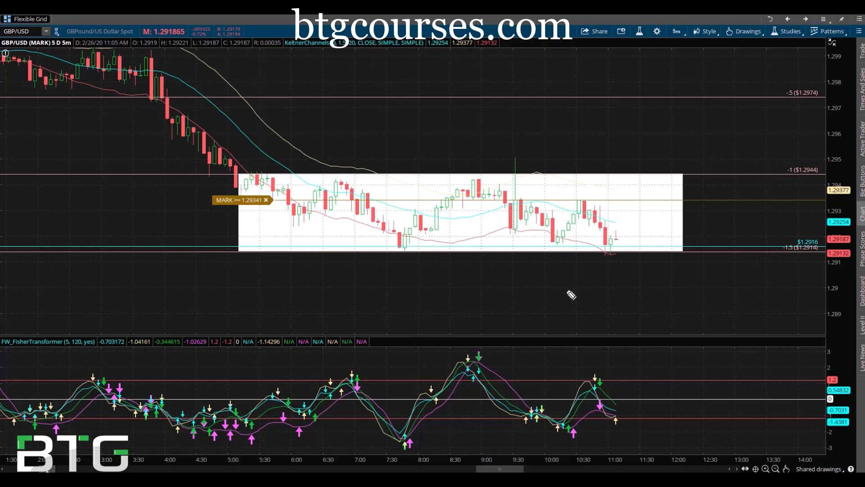
Underline the lows near 7:40 and 10:10 and circle the 11:00 low in the white box, and check the Nadex working order.
left_click_drag(375, 245, 417, 250)
left_click_drag(541, 246, 611, 254)
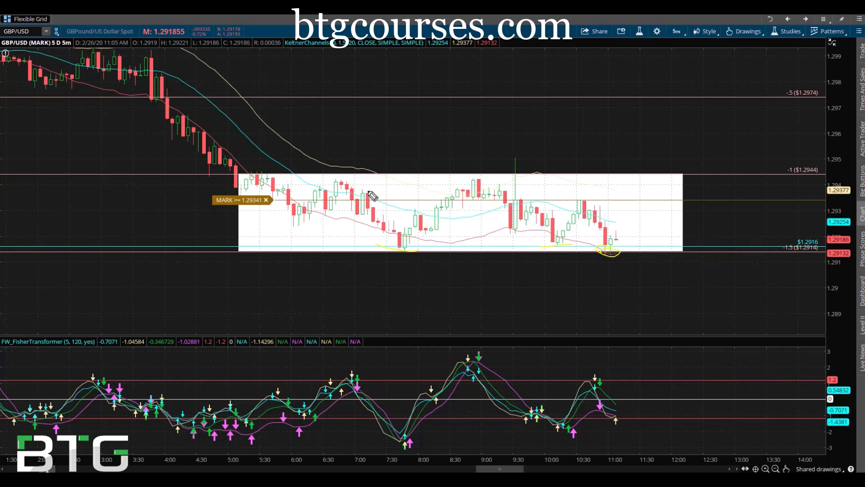
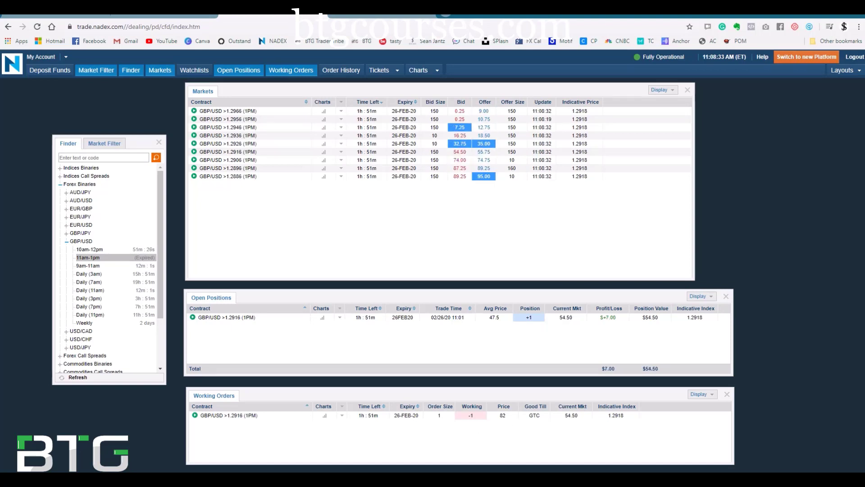
left_click(477, 447)
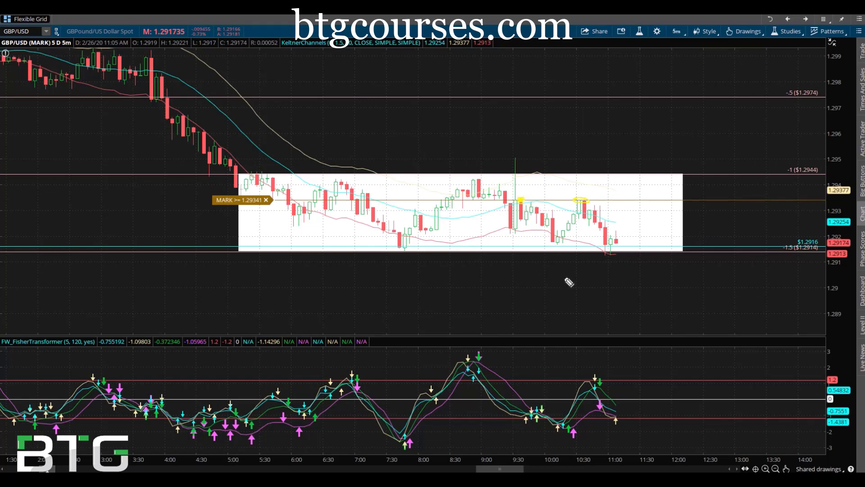
Sketch a projected rise from the 11:05 candle through the 1.2934 alert line, circle that target, and clear the sketch.
mouse_move(614, 242)
left_mouse_down()
mouse_move(641, 199)
mouse_move(636, 207)
left_mouse_up()
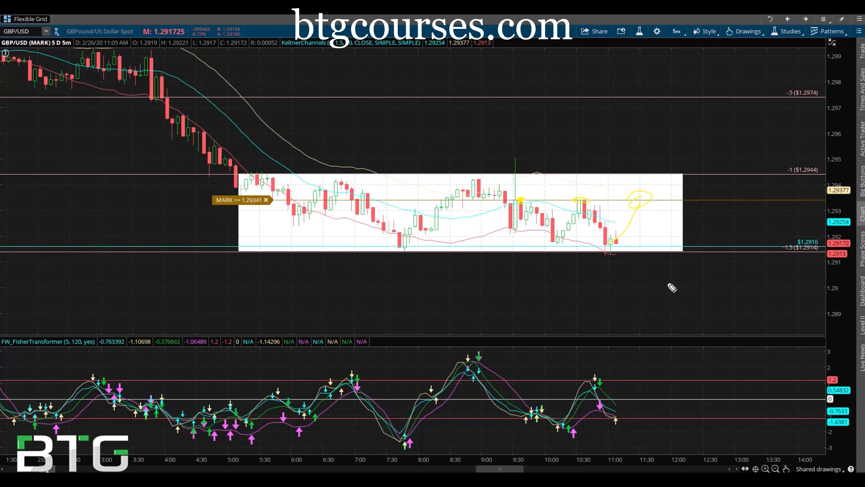
left_click_drag(643, 203, 669, 116)
key("Escape")
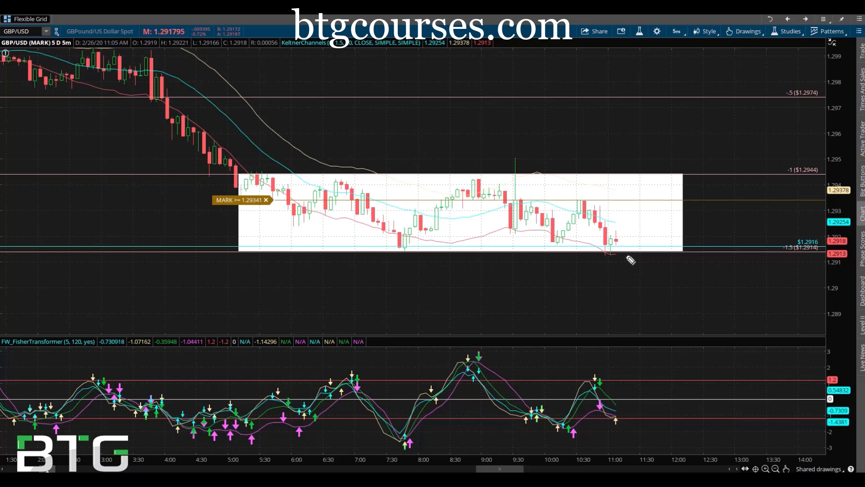
Sketch a break below $1.2916 with retests from underneath, circle the $1.2916 label and retest point, and clear the sketch.
mouse_move(617, 241)
left_mouse_down()
mouse_move(644, 274)
mouse_move(665, 250)
mouse_move(676, 272)
mouse_move(707, 251)
mouse_move(729, 285)
mouse_move(771, 248)
left_mouse_up()
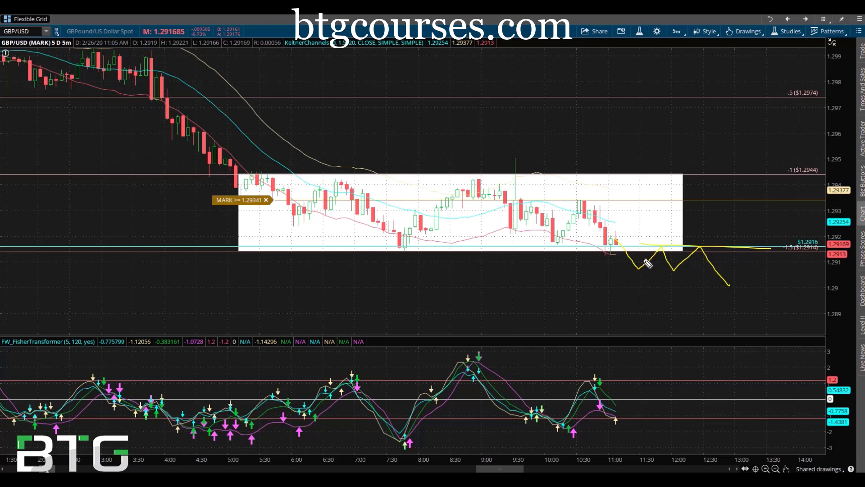
left_click_drag(642, 260, 671, 248)
mouse_move(761, 248)
left_mouse_down()
mouse_move(838, 237)
mouse_move(814, 238)
left_mouse_up()
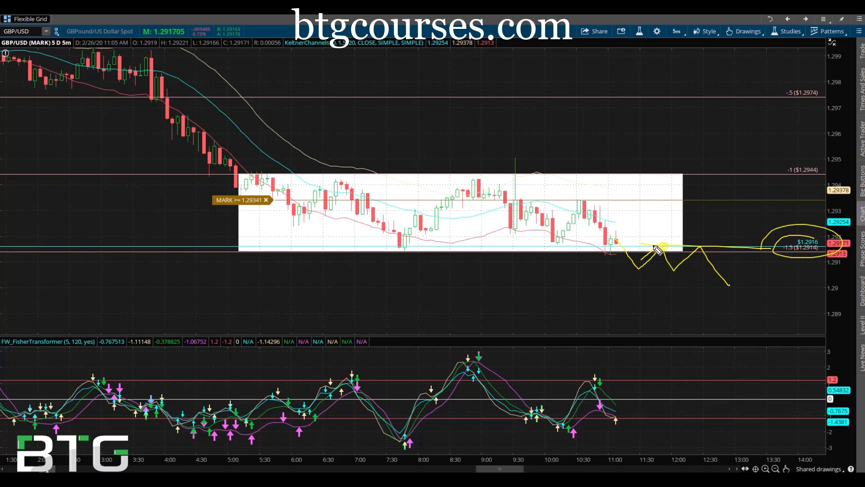
left_click_drag(660, 247, 731, 248)
key("Escape")
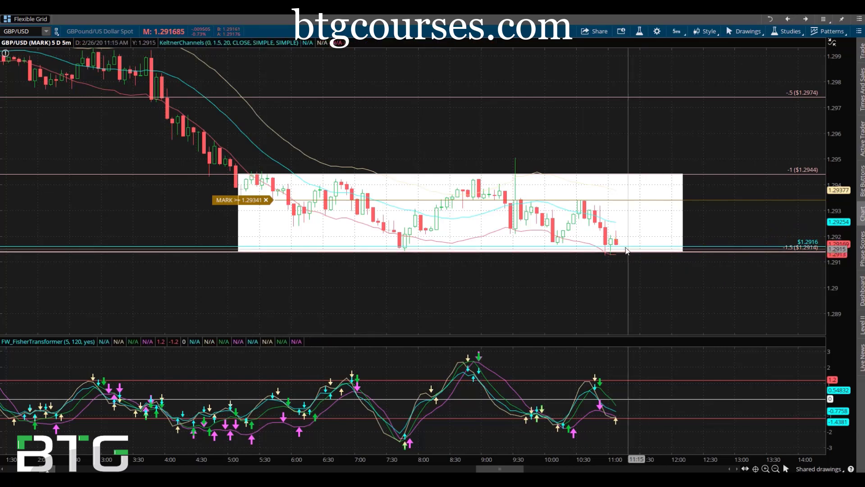
Switch to Nadex and review the GBP/USD >1.2916 (1PM) open position and its working order.
left_click_drag(718, 217, 671, 228)
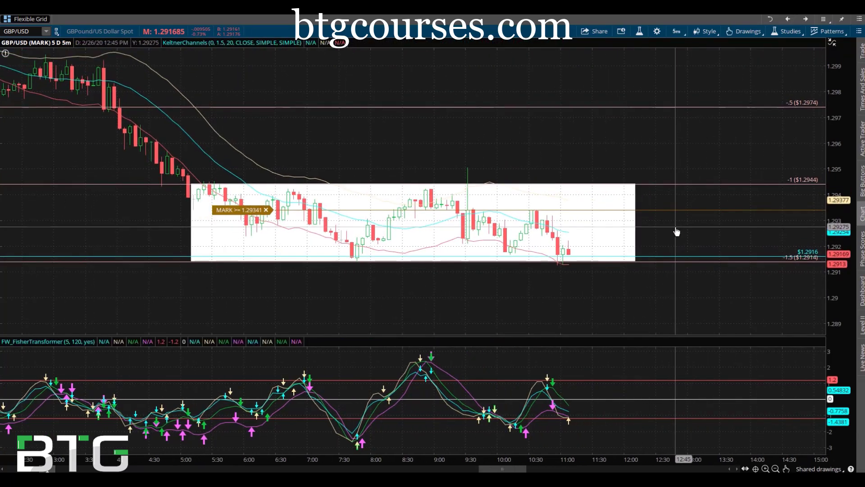
key("alt+Tab")
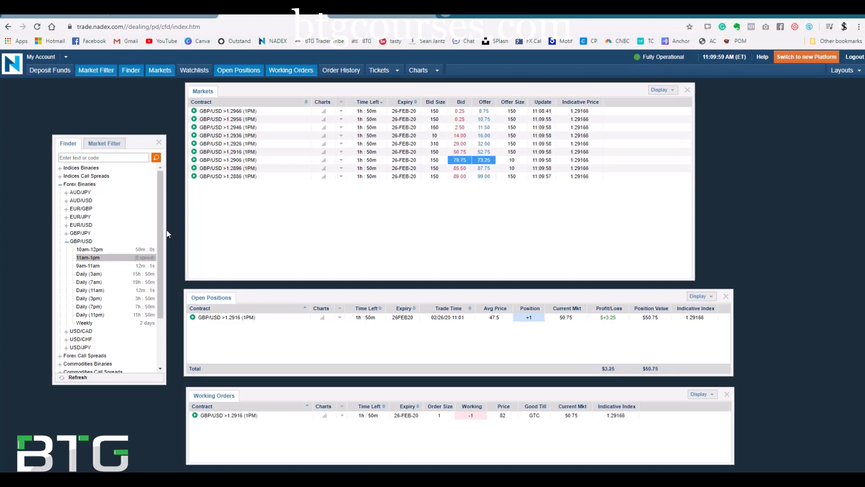
scroll(157, 330, "down", 3)
left_click(87, 338)
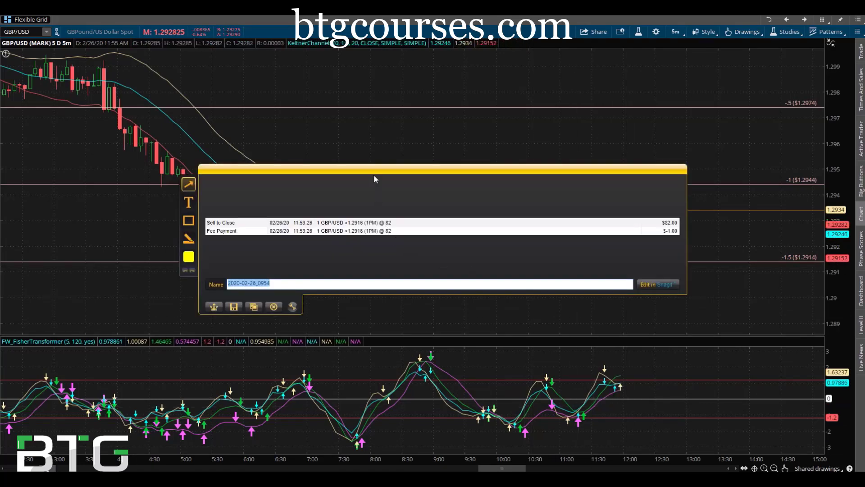
Dismiss the trade screenshot, circle the -1.5 ($1.2914) label and the 5:00 crossing of the -1 level, and clear the marks.
key("Escape")
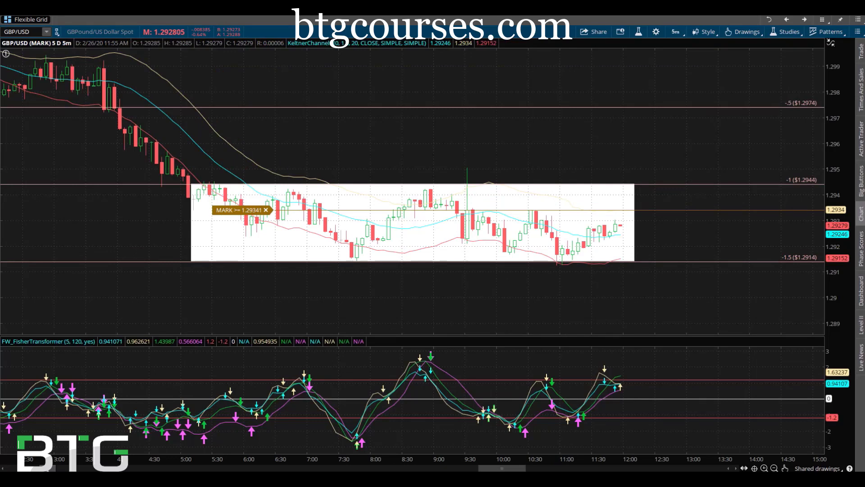
left_click_drag(768, 260, 776, 253)
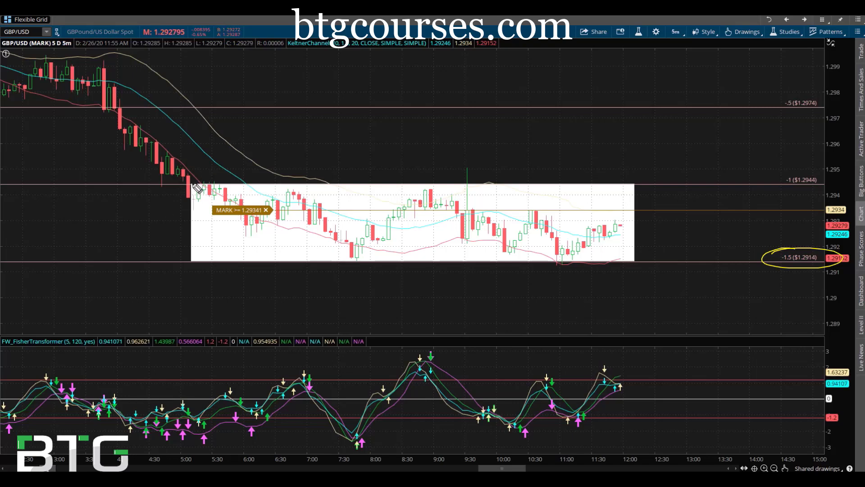
mouse_move(205, 180)
left_mouse_down()
mouse_move(181, 193)
mouse_move(205, 178)
mouse_move(215, 186)
left_mouse_up()
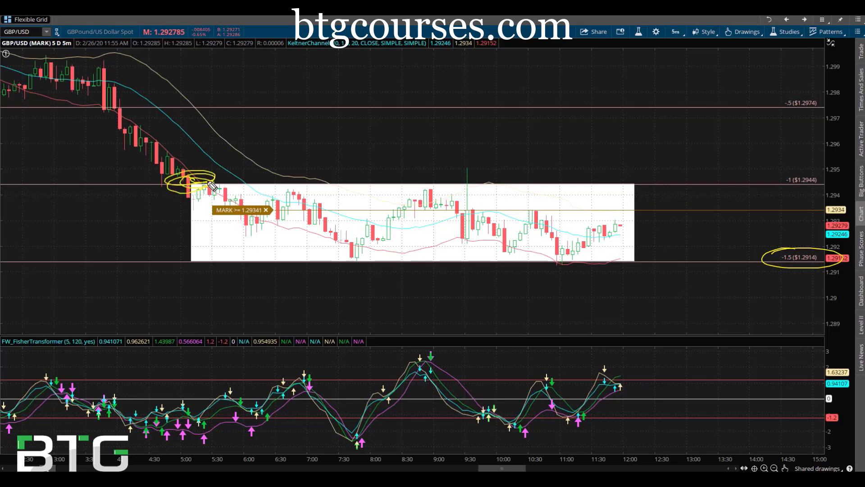
mouse_move(163, 155)
left_mouse_down()
mouse_move(196, 189)
mouse_move(315, 173)
mouse_move(513, 107)
left_mouse_up()
key("Escape")
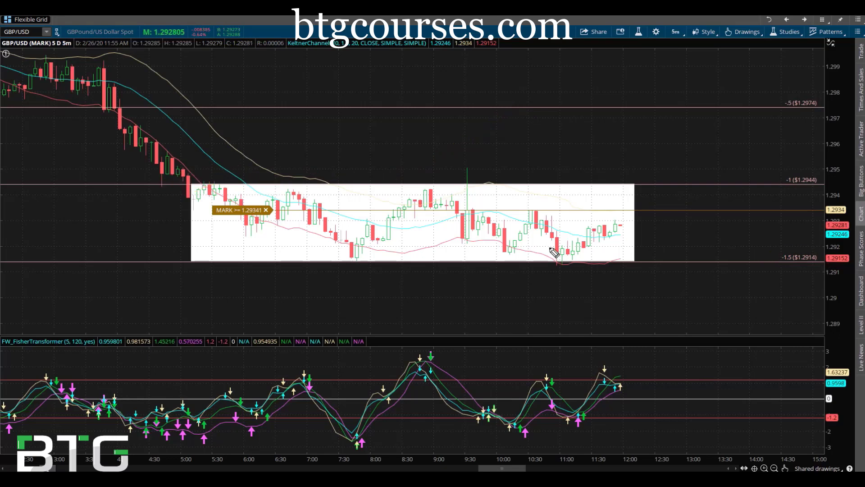
Trace the price swings from about 3:30, link the lows near 7:40 and 11:00, sketch the rebound, and clear the drawing.
mouse_move(107, 123)
left_mouse_down()
mouse_move(195, 195)
mouse_move(348, 263)
mouse_move(411, 221)
mouse_move(510, 257)
mouse_move(584, 254)
left_mouse_up()
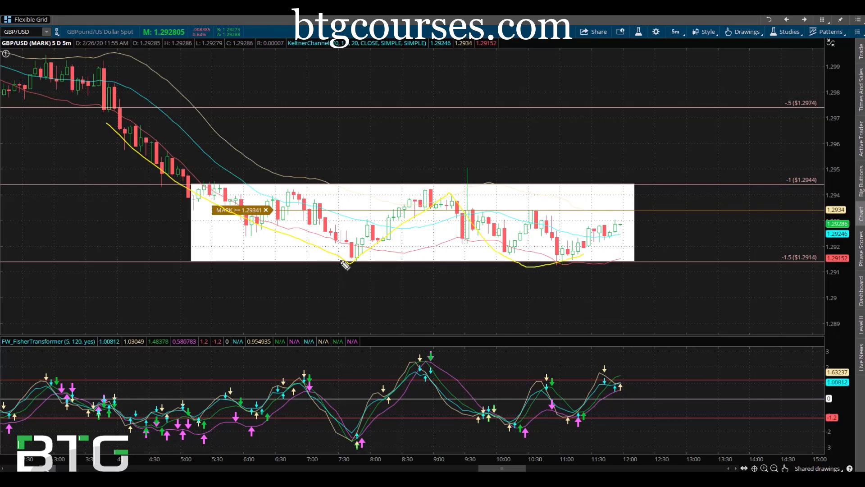
mouse_move(345, 265)
left_mouse_down()
mouse_move(373, 248)
mouse_move(500, 235)
mouse_move(560, 264)
left_mouse_up()
mouse_move(367, 263)
left_mouse_down()
mouse_move(570, 269)
mouse_move(562, 261)
mouse_move(532, 268)
mouse_move(567, 276)
mouse_move(689, 193)
left_mouse_up()
left_click_drag(606, 208, 593, 241)
key("Escape")
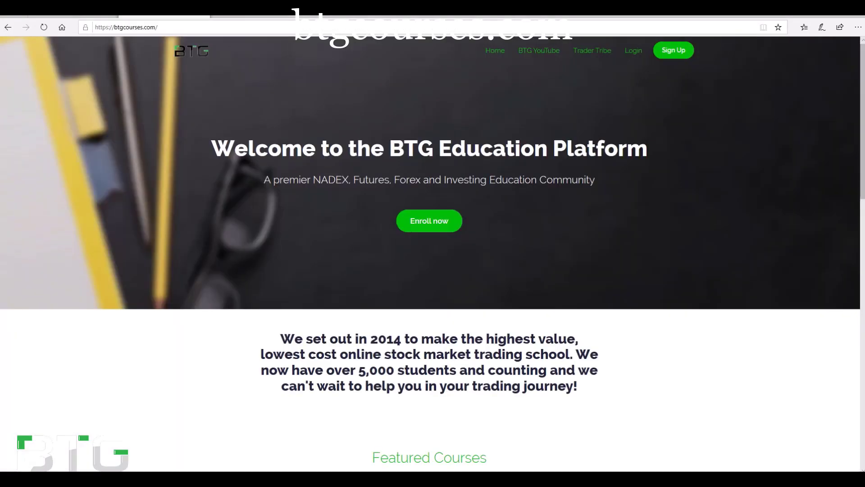
On btgcourses.com, open the BTG Trading Membership page from the featured courses and go to The Foundations Course Curriculum.
scroll(111, 341, "down", 5)
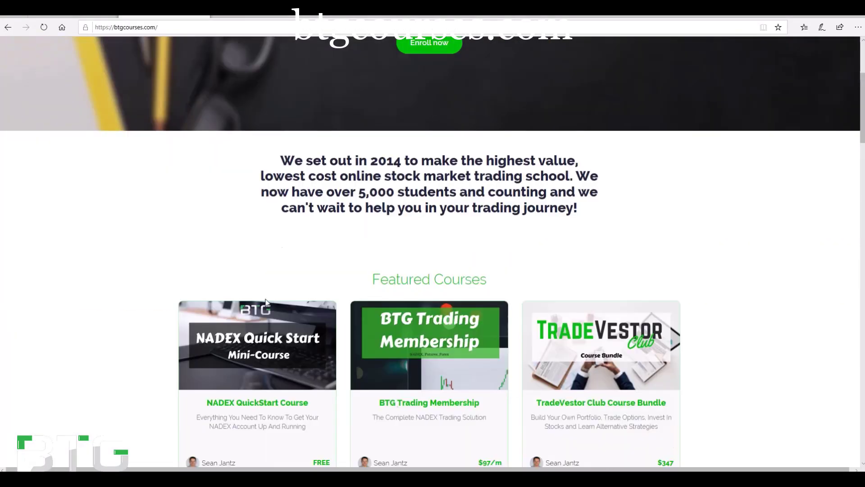
left_click(434, 384)
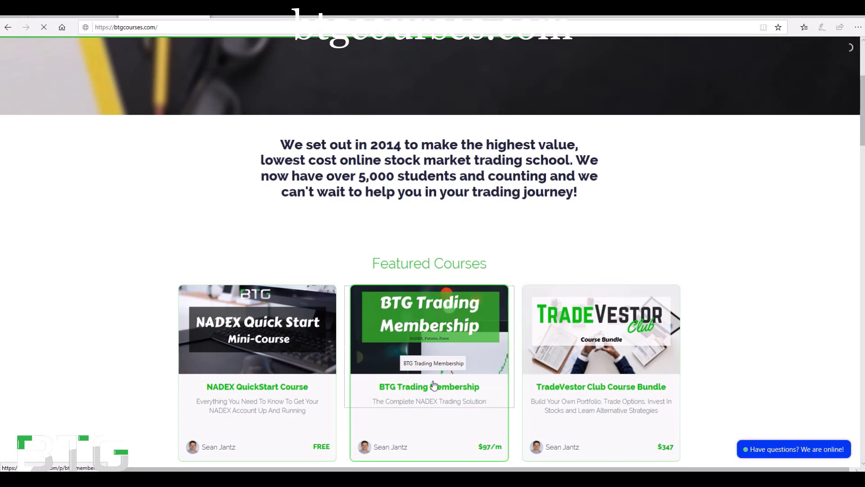
scroll(190, 370, "down", 15)
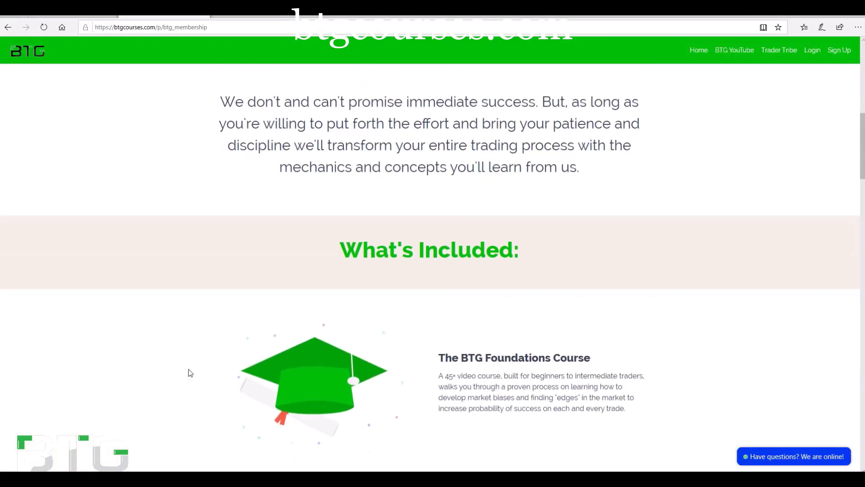
scroll(521, 224, "up", 4)
scroll(522, 225, "down", 10)
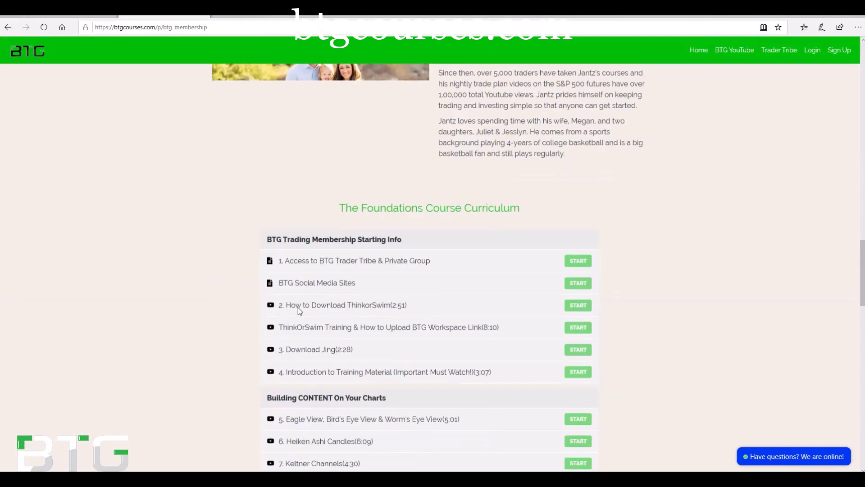
Expand the Foundations Course curriculum to show the lessons beyond 13. Recognizing Price Structure.
scroll(426, 315, "down", 4)
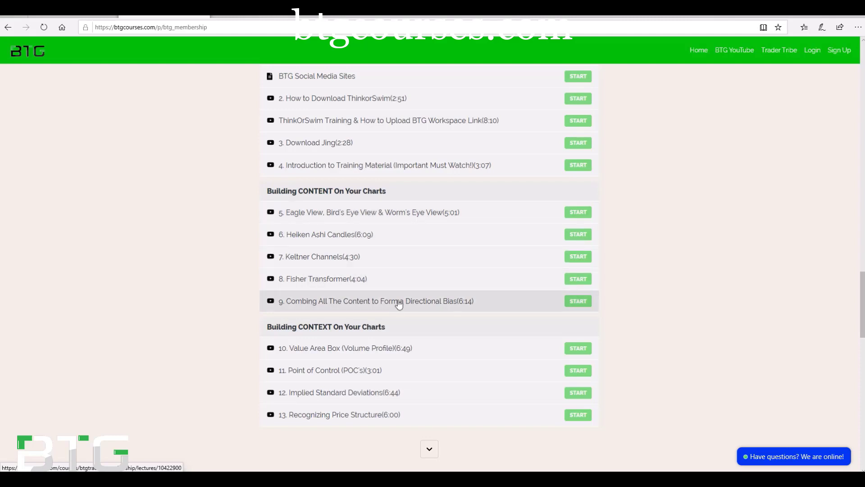
scroll(367, 301, "down", 1)
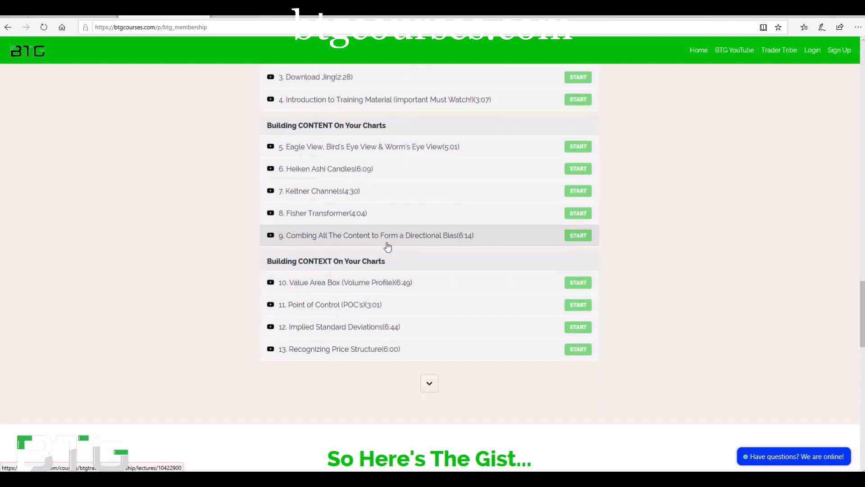
scroll(199, 280, "down", 1)
left_click(424, 318)
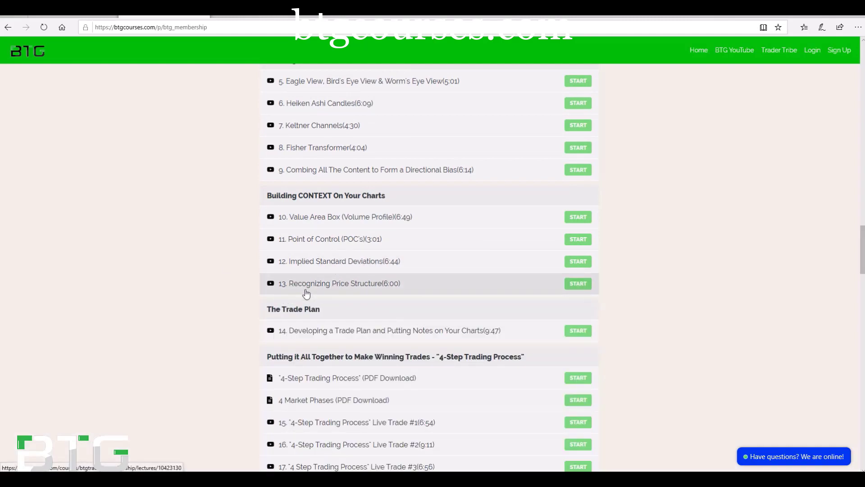
Look through the expanded curriculum from The Trade Plan to Additional Tips, and return to the start of the membership page.
scroll(183, 298, "down", 2)
scroll(322, 212, "down", 1)
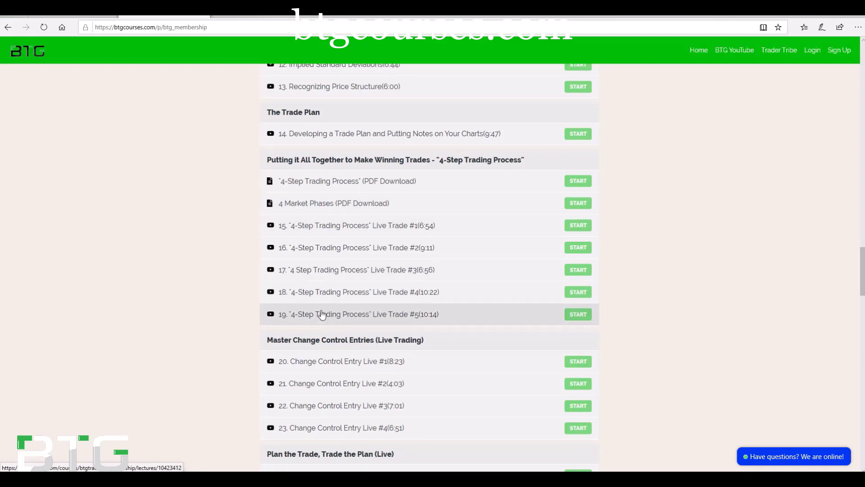
scroll(329, 232, "down", 3)
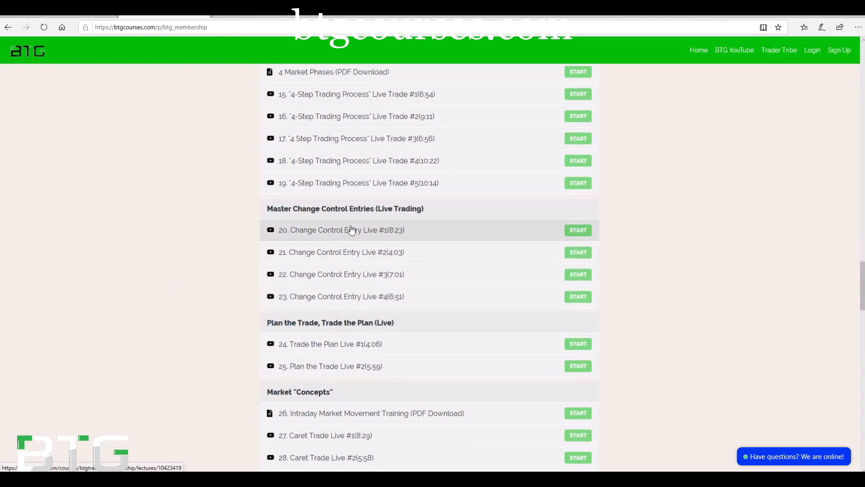
scroll(217, 321, "down", 12)
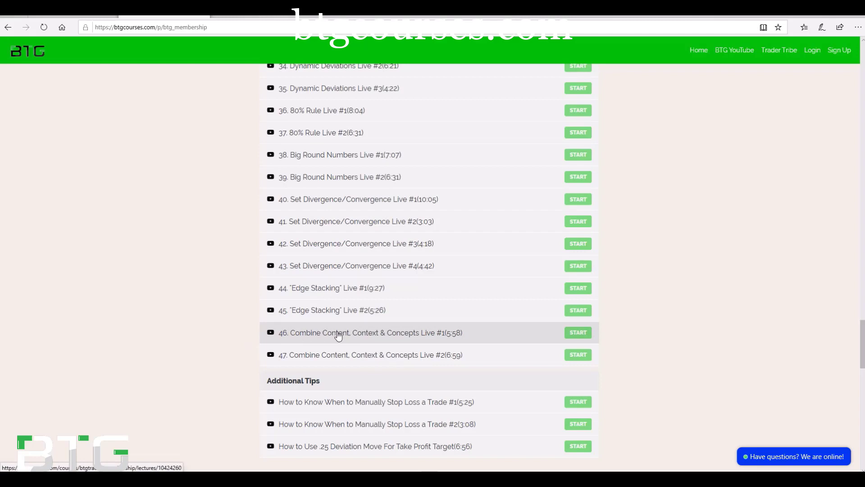
scroll(265, 390, "down", 3)
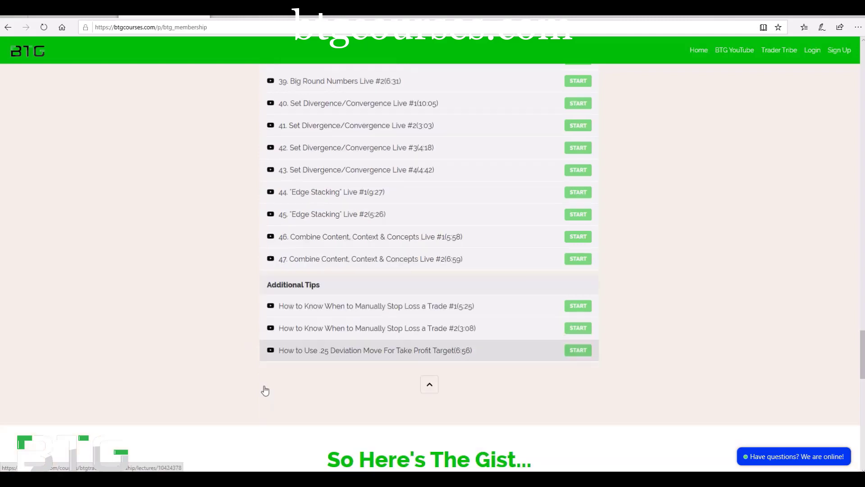
scroll(313, 355, "up", 5)
scroll(312, 355, "up", 20)
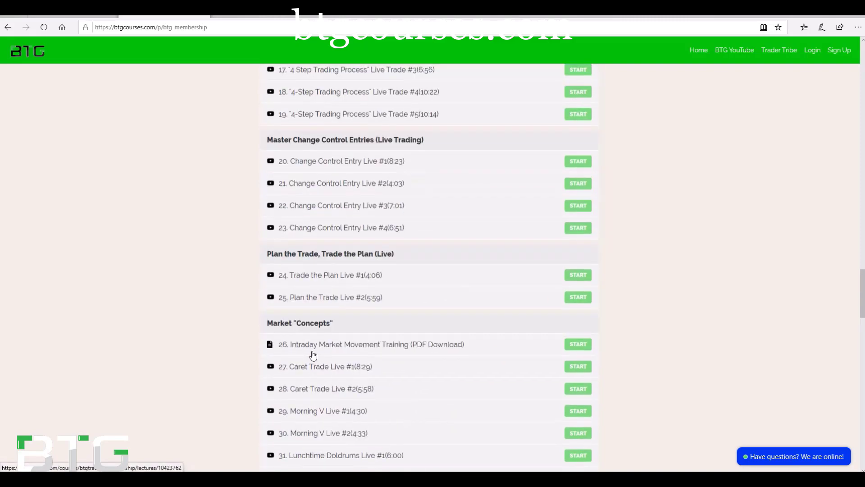
scroll(313, 354, "up", 6)
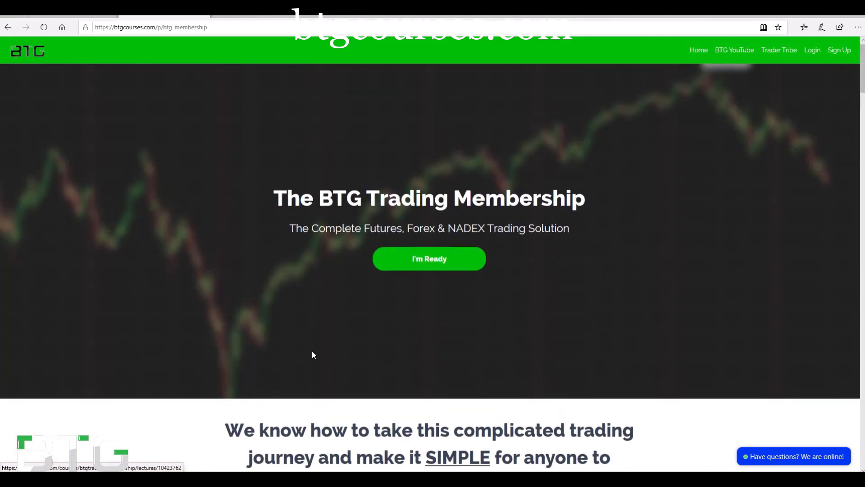